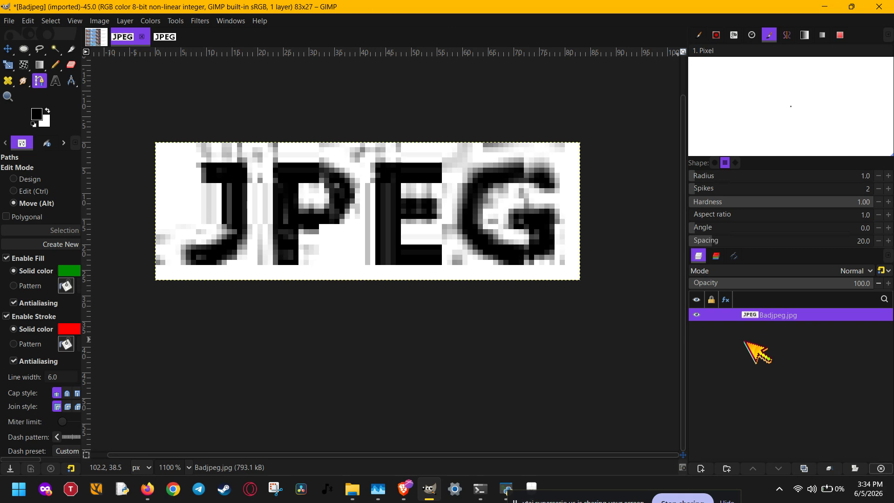
Duplicate the Badjpeg.jpg layer and make the copy the active layer
click(764, 316)
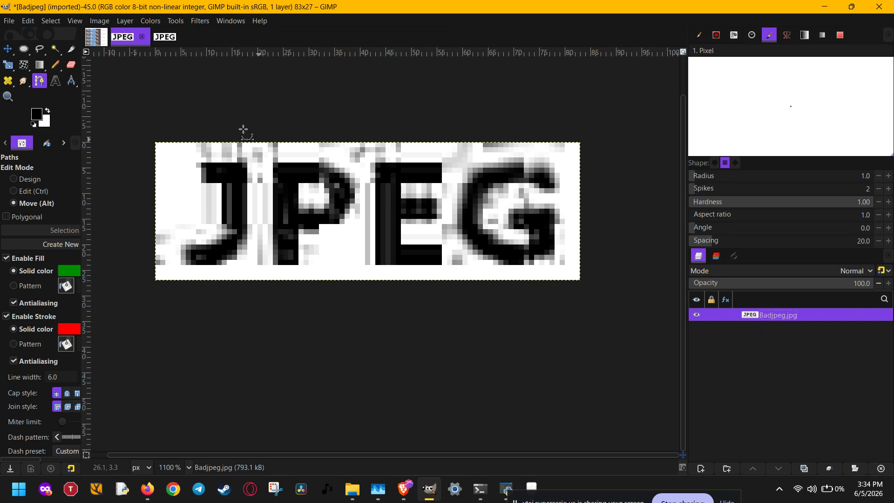
click(200, 21)
click(200, 21)
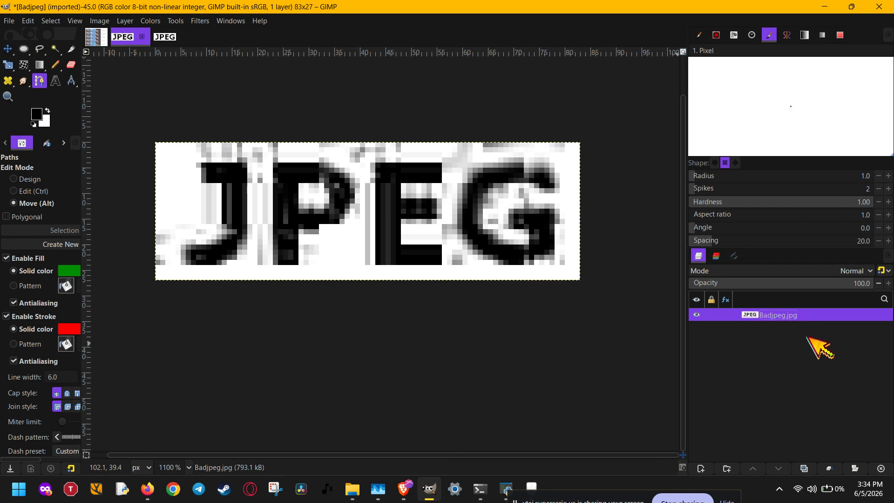
click(803, 468)
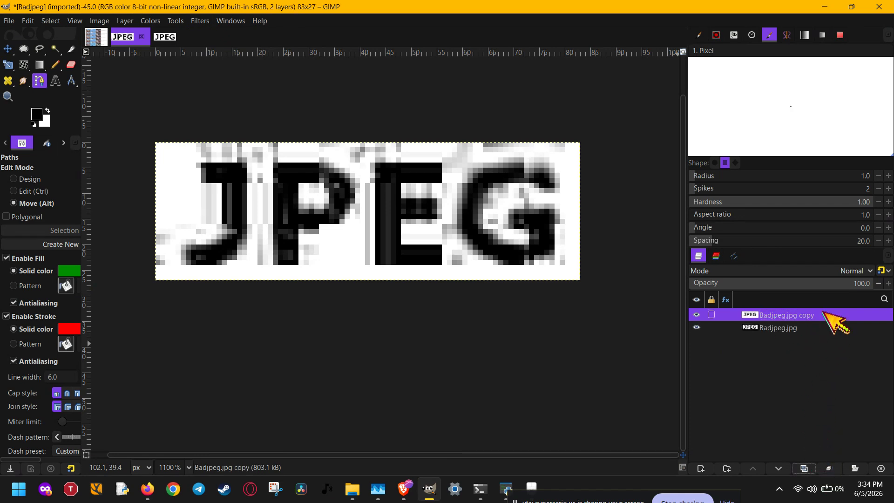
click(818, 327)
click(822, 316)
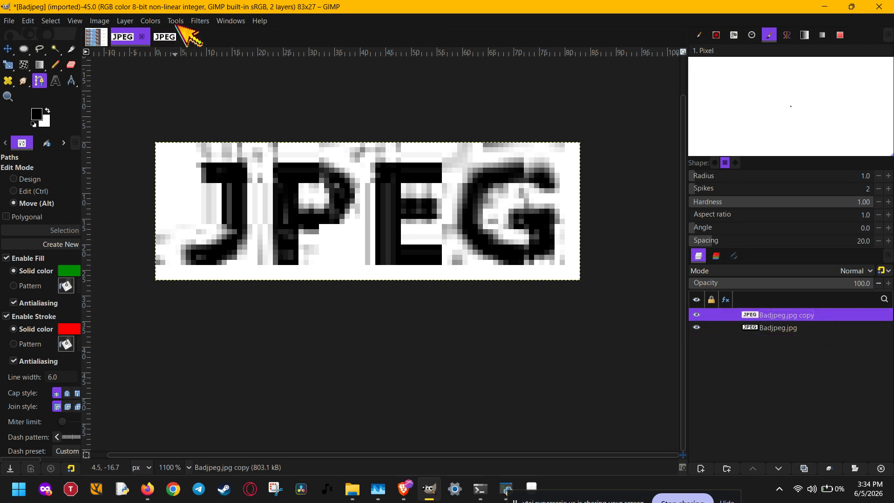
Start a Selective Gaussian Blur on the copied layer with blur radius 16.60 and max. delta about 0.336
click(201, 21)
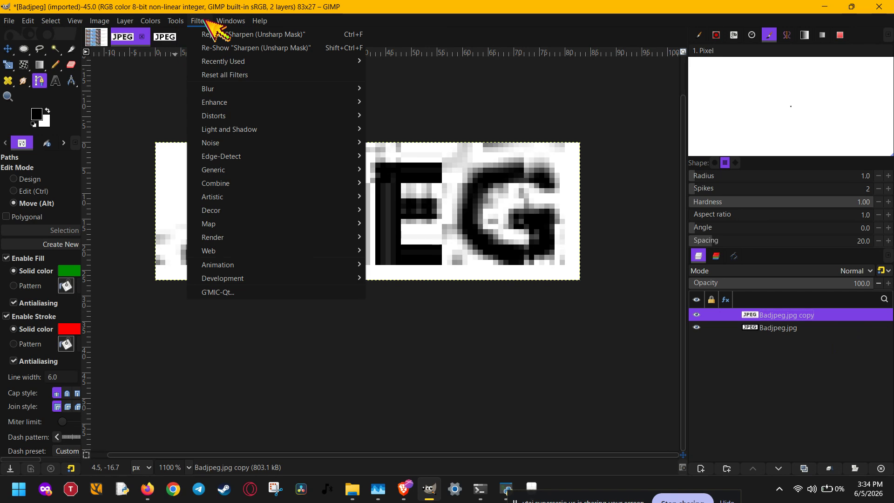
mouse_move(214, 106)
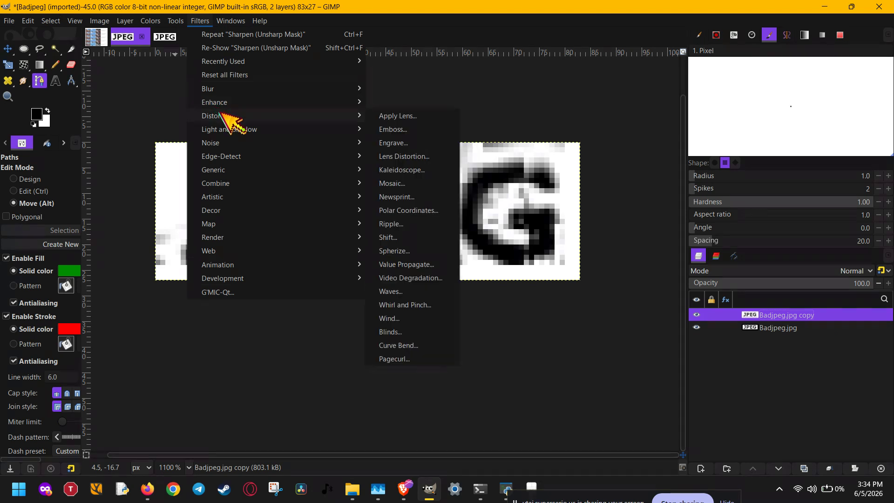
mouse_move(228, 89)
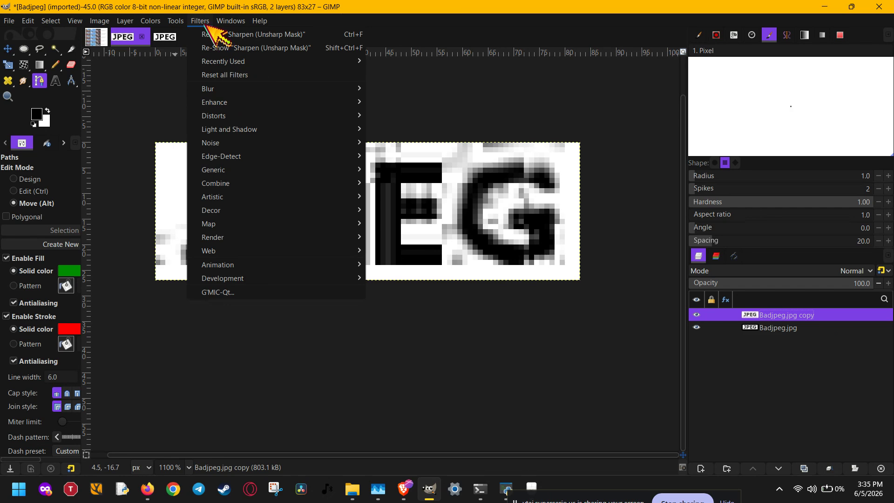
mouse_move(268, 90)
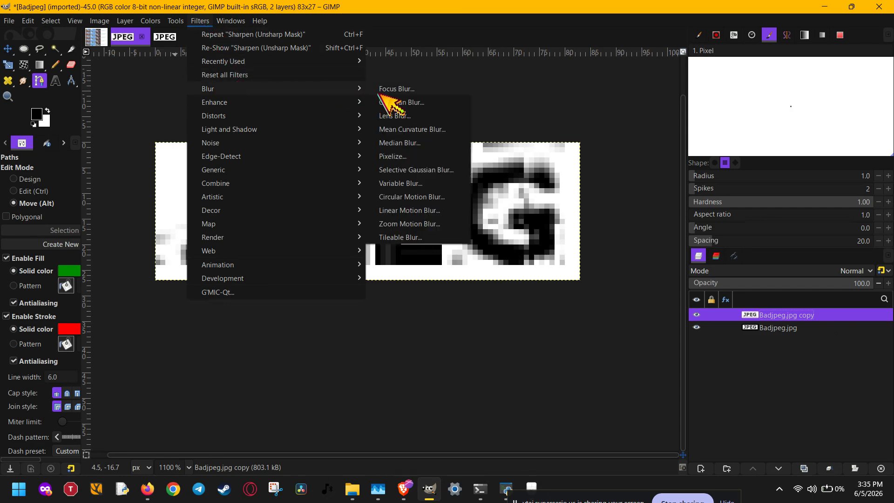
click(459, 171)
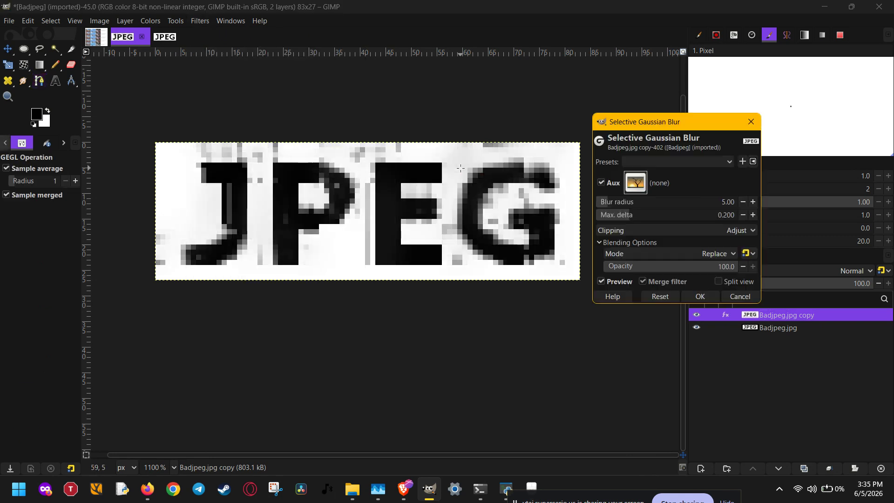
click(605, 201)
drag(619, 201, 592, 206)
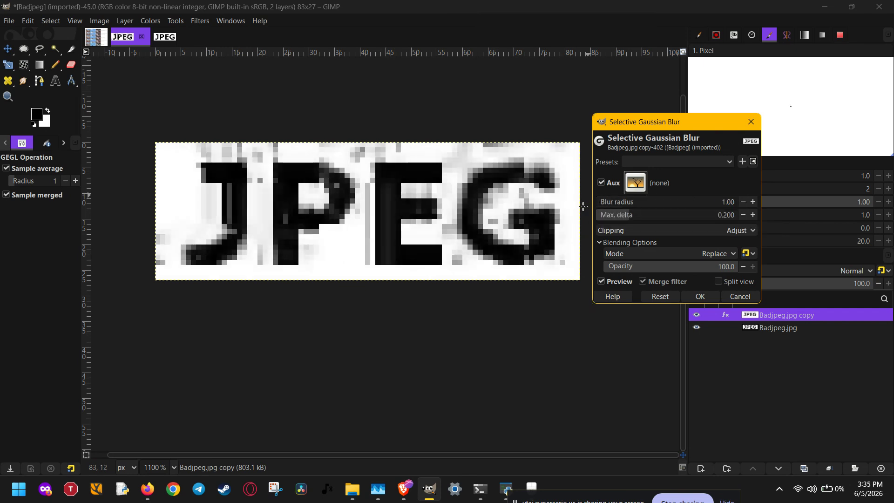
click(616, 203)
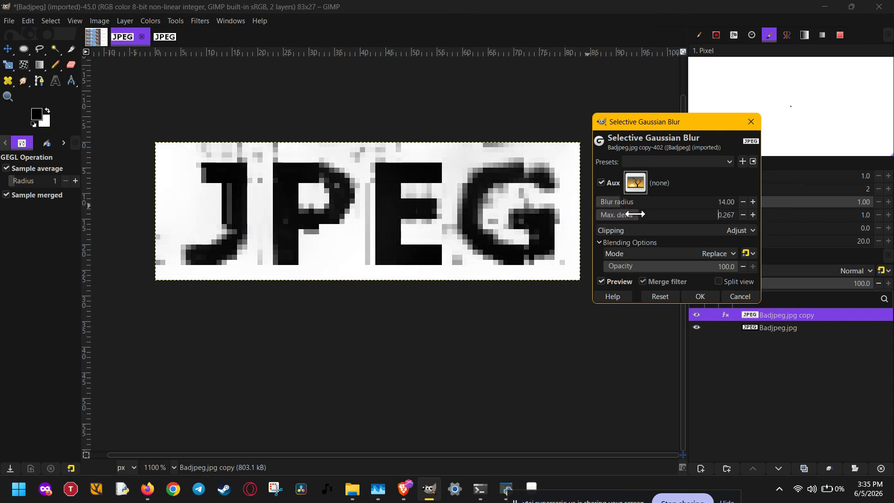
drag(629, 214, 670, 219)
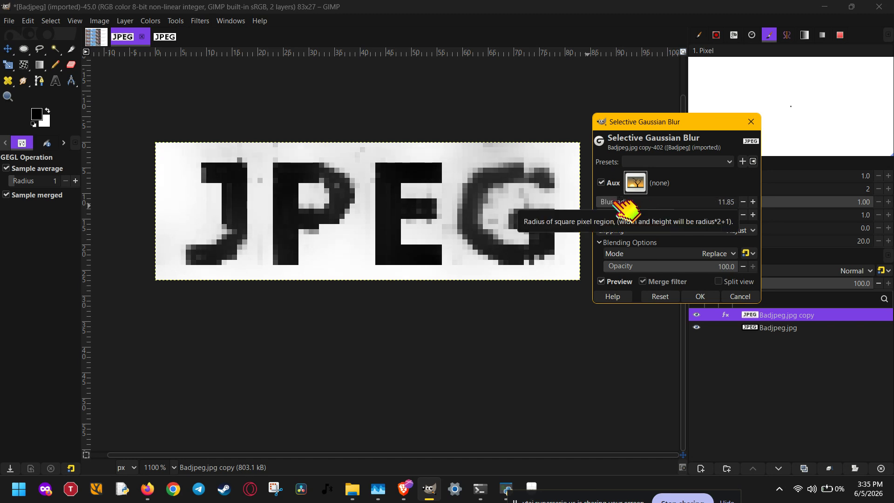
click(620, 200)
drag(671, 217, 644, 215)
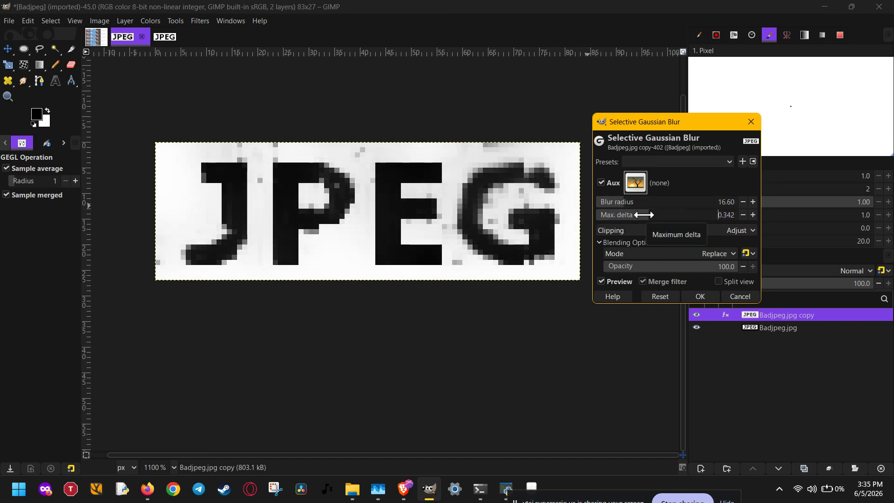
Apply the Selective Gaussian Blur with max. delta raised to about 0.445 and compare the result against the original layer
click(605, 282)
click(608, 285)
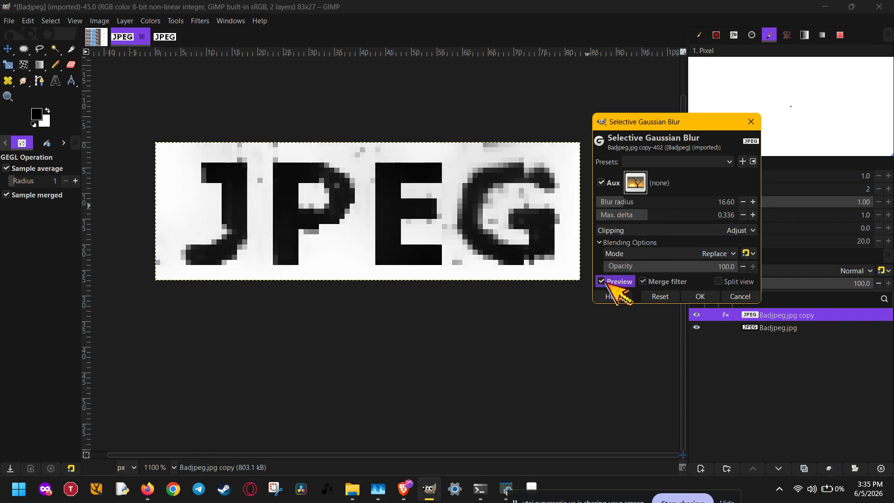
click(607, 284)
click(605, 281)
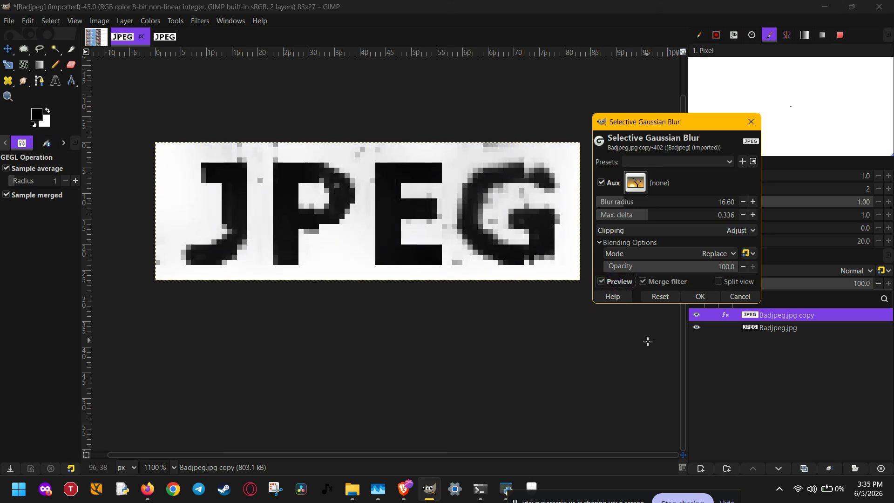
click(703, 296)
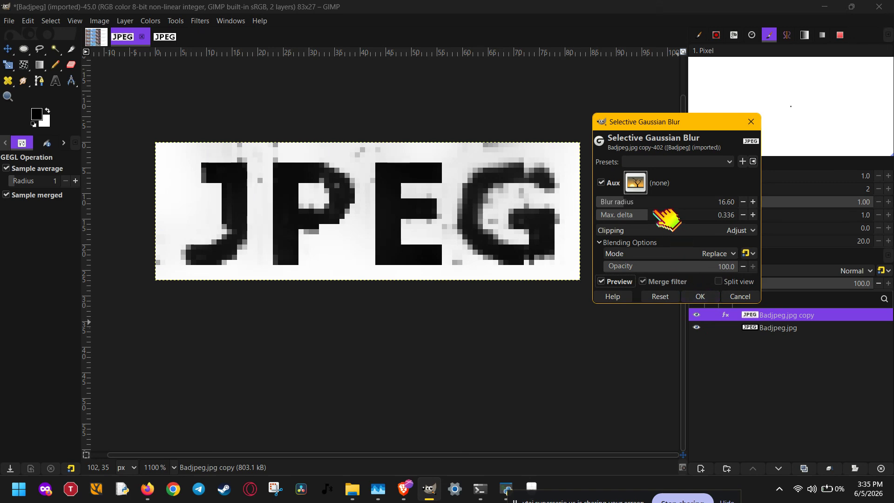
mouse_move(643, 215)
mouse_down()
mouse_move(675, 216)
mouse_move(650, 215)
mouse_move(657, 215)
mouse_up()
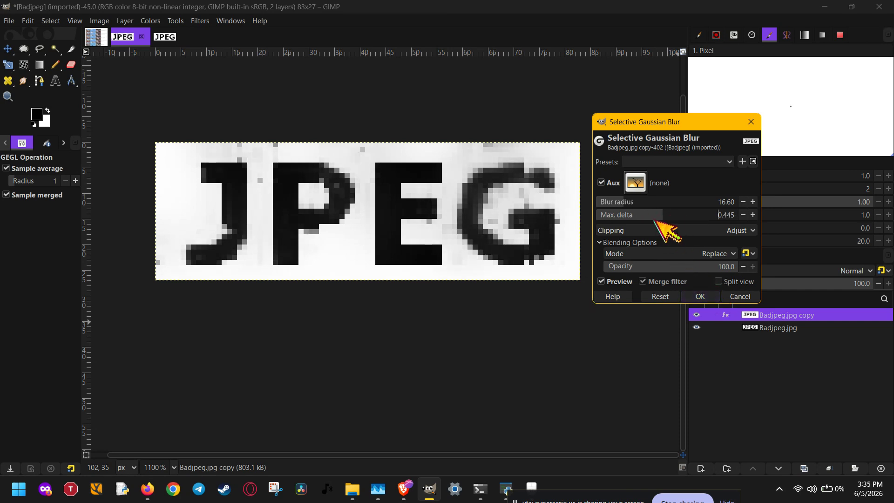
click(710, 301)
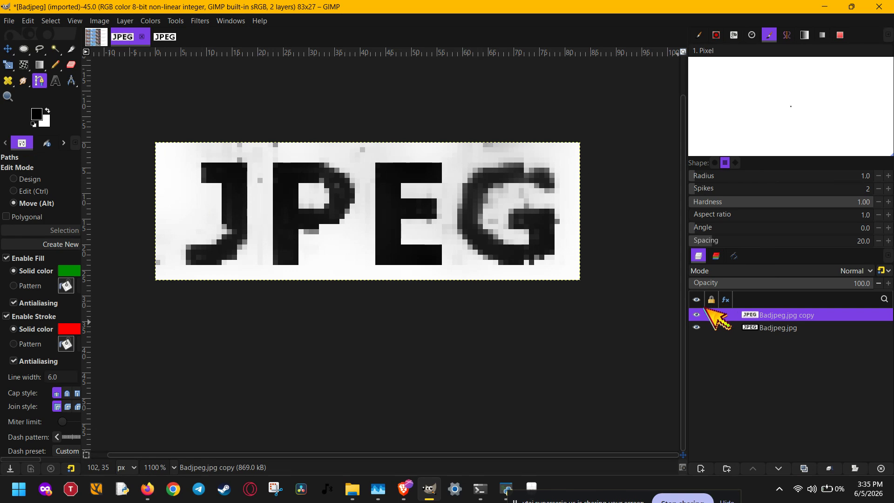
click(697, 316)
click(697, 315)
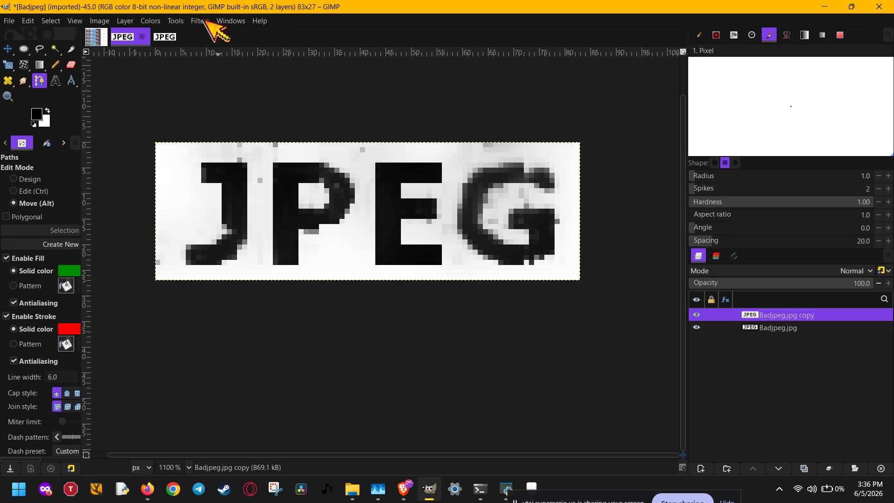
Apply Sharpen (Unsharp Mask) to the blurred layer with radius about 11.731 and amount about 0.026
click(203, 23)
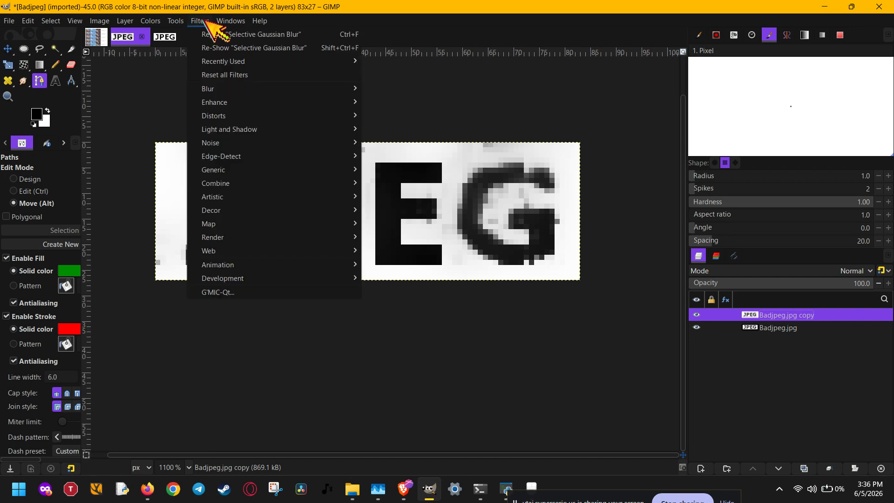
click(203, 22)
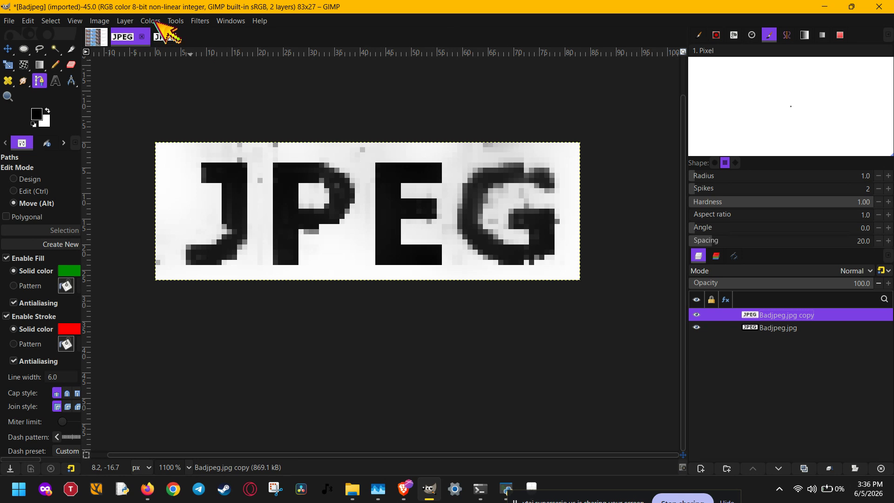
click(200, 21)
mouse_move(251, 104)
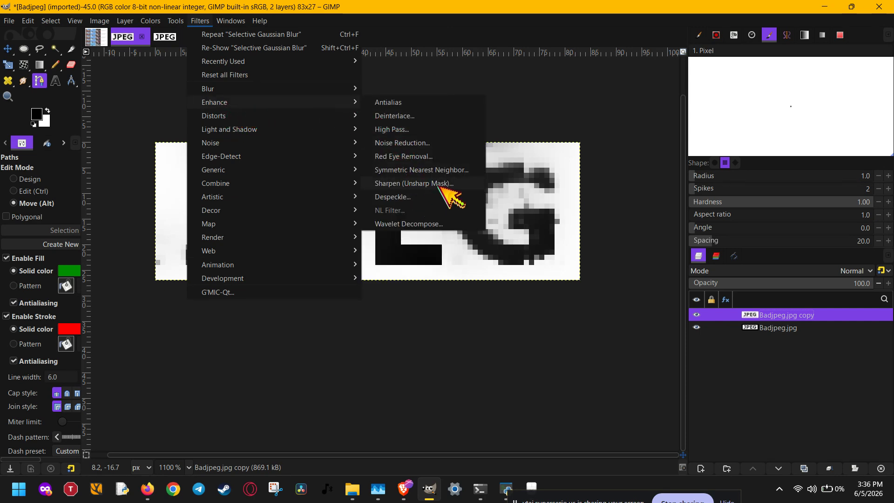
click(442, 184)
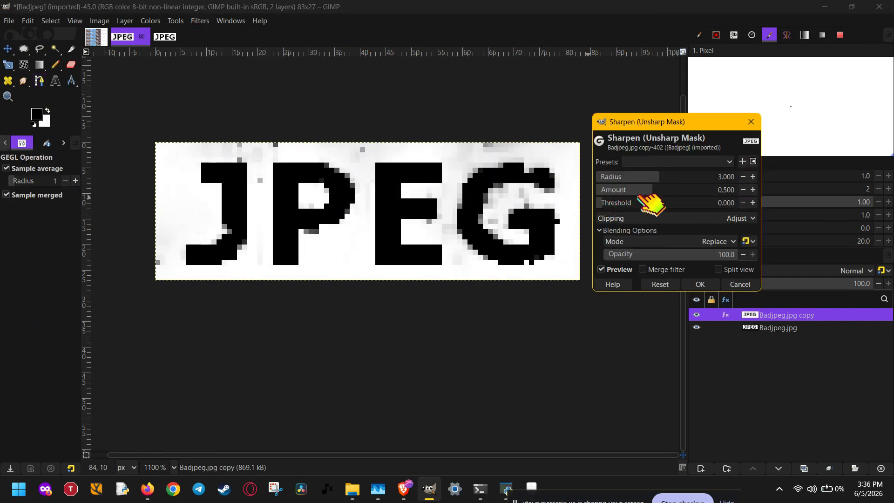
drag(652, 176, 764, 208)
click(646, 175)
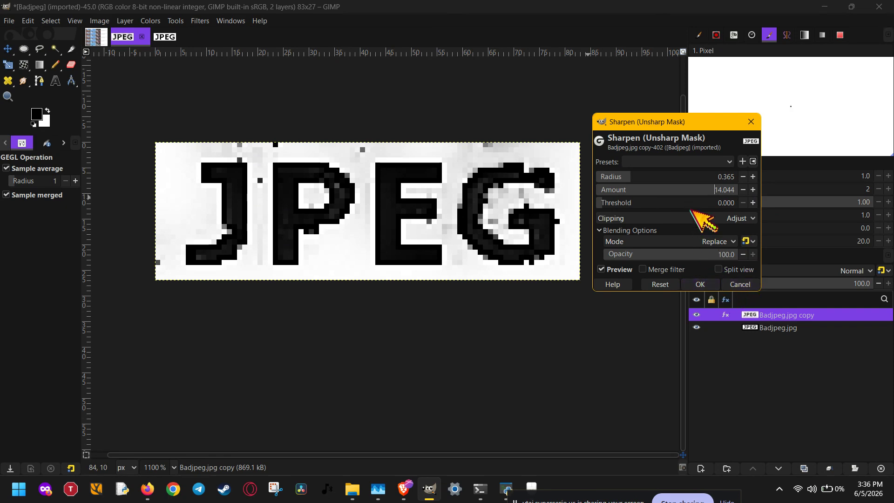
drag(702, 195, 692, 175)
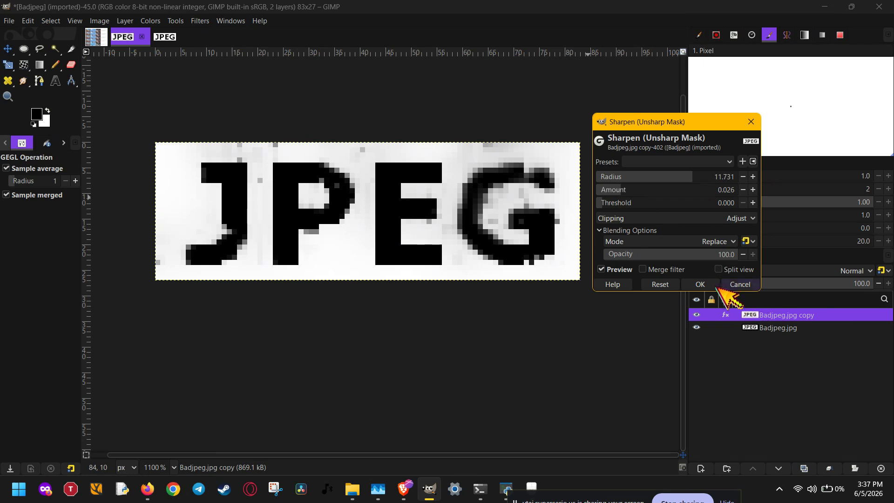
click(619, 270)
click(618, 270)
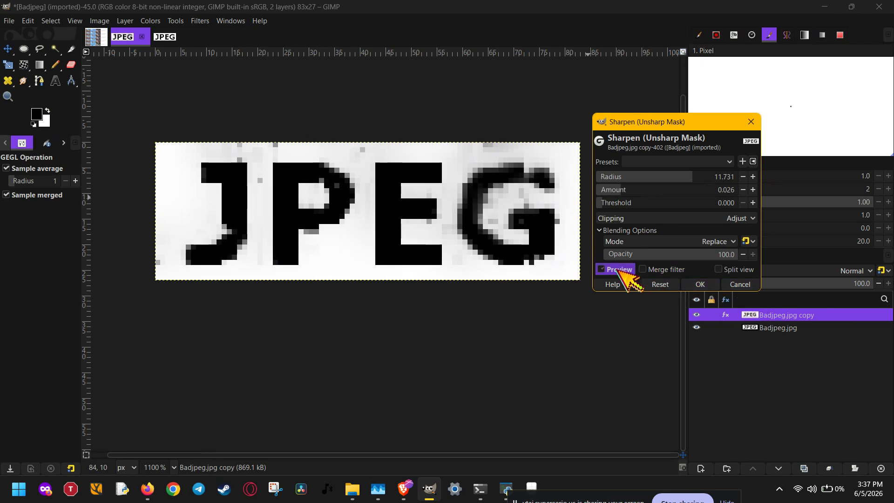
click(700, 284)
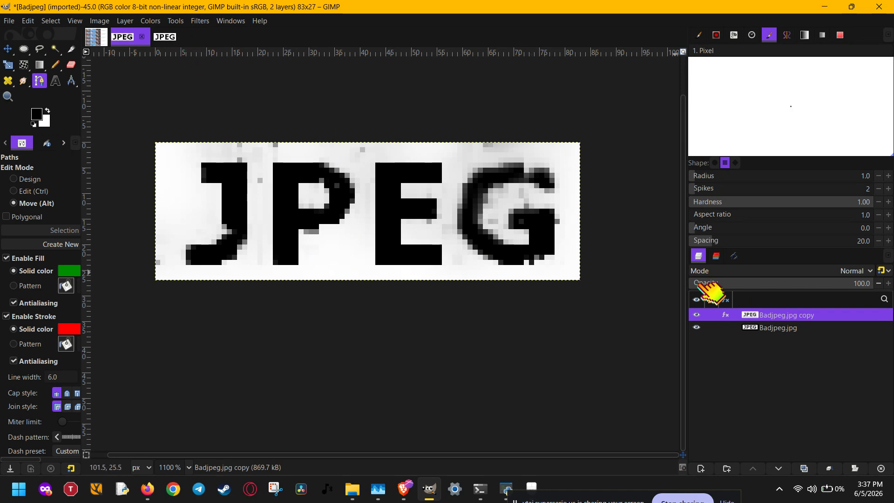
Hide the filtered copy, duplicate the original Badjpeg.jpg layer again and make the new duplicate active
click(697, 315)
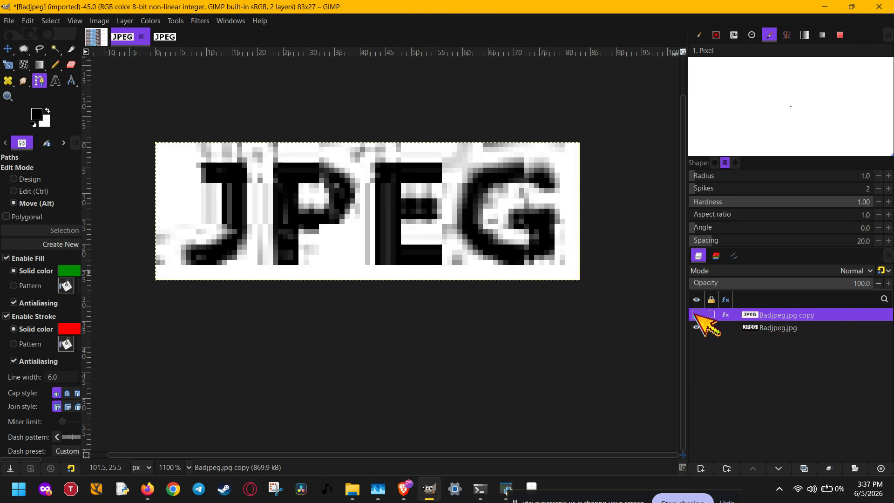
click(758, 328)
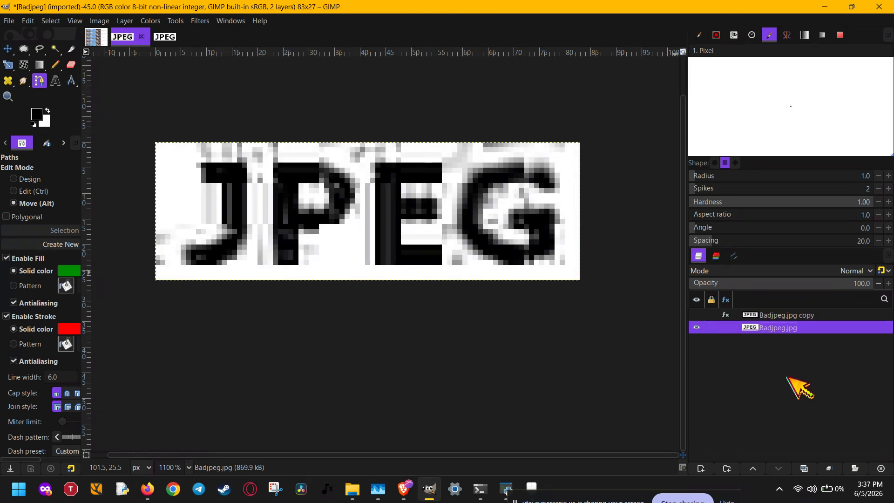
click(805, 468)
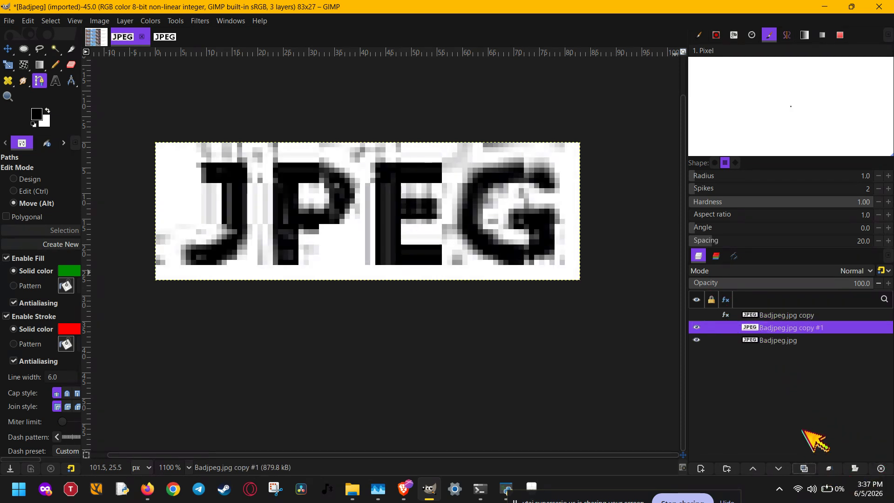
click(805, 316)
click(696, 327)
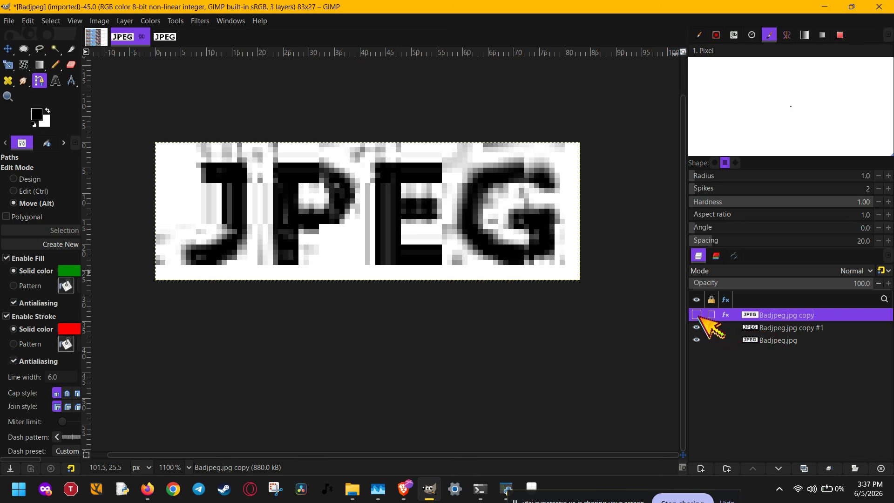
click(696, 315)
click(774, 328)
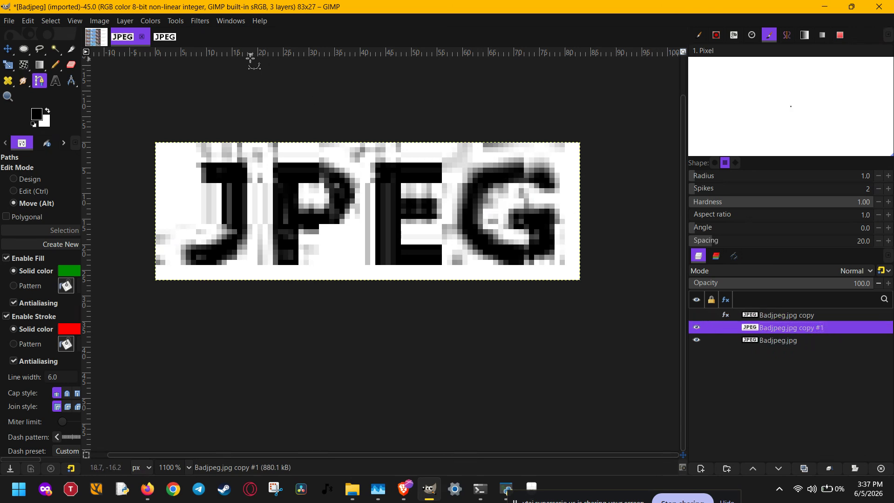
Open G'MIC-Qt on the new duplicate layer, collapse the Deformations category and expand the Repair category
click(200, 20)
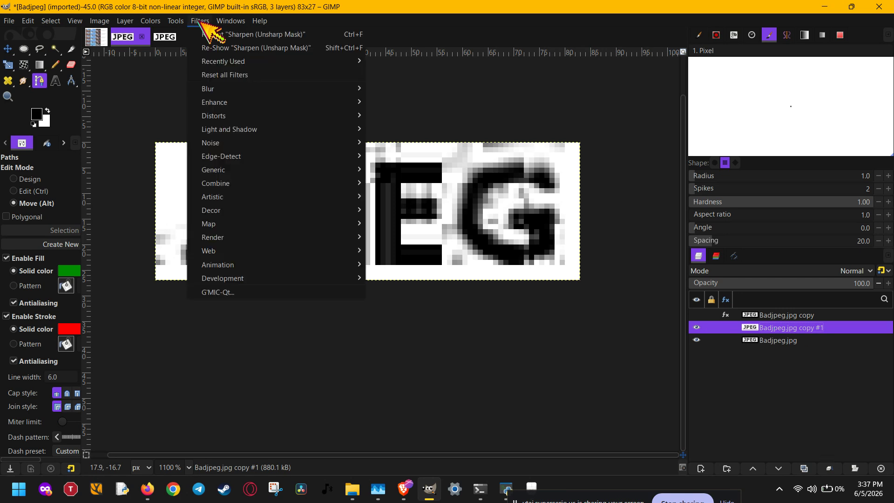
click(288, 291)
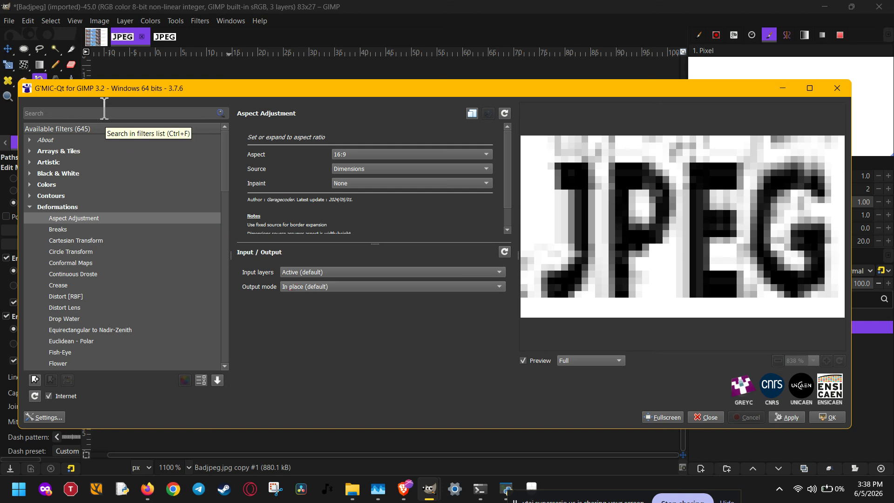
click(35, 207)
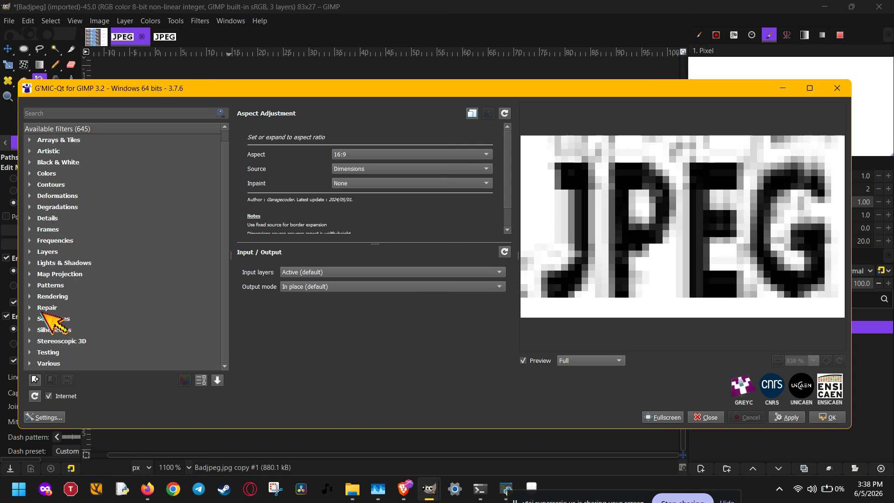
click(55, 308)
Preview the Anti Alias and Banding Denoise repair filters on the text image
scroll(65, 302, down, 4)
click(78, 185)
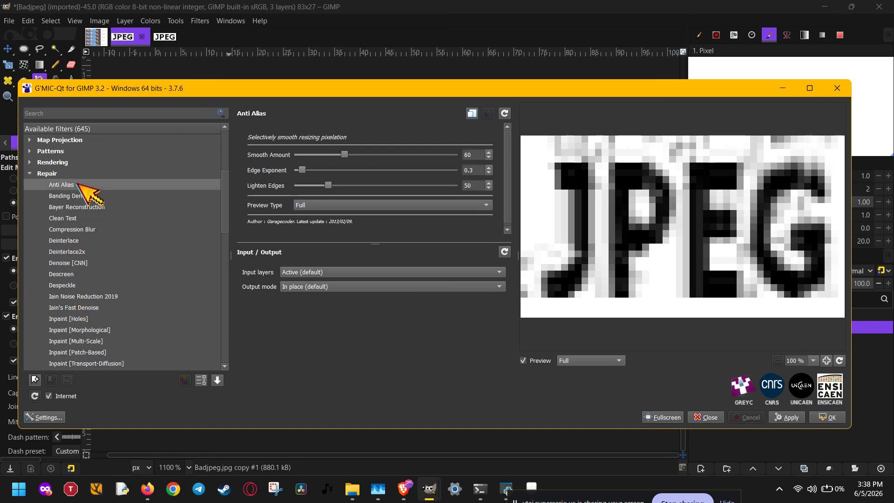
key(Down)
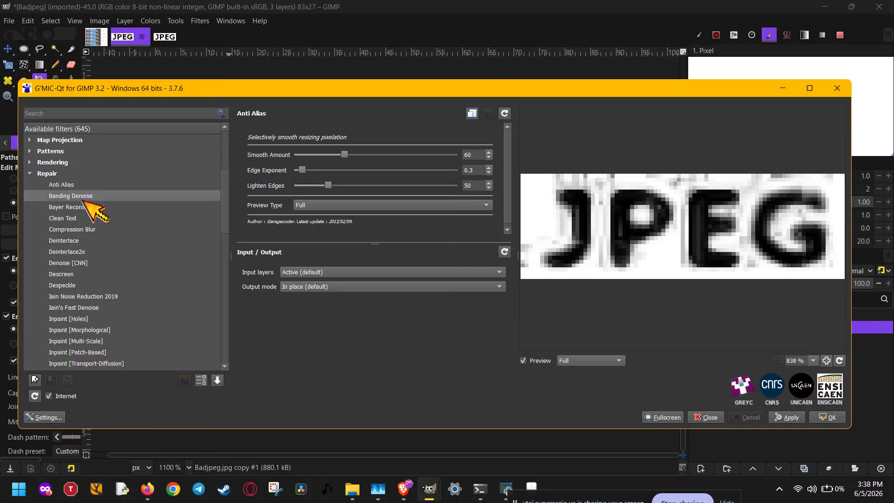
Look through the Repair filters and preview Smooth [Anisotropic], Smooth [Diffusion] and JPEG Smooth on the text
scroll(84, 198, down, 3)
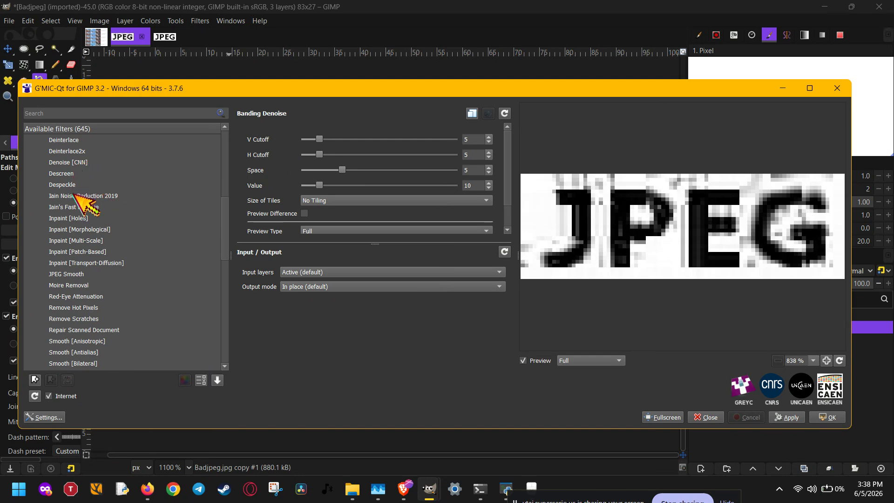
scroll(80, 198, down, 7)
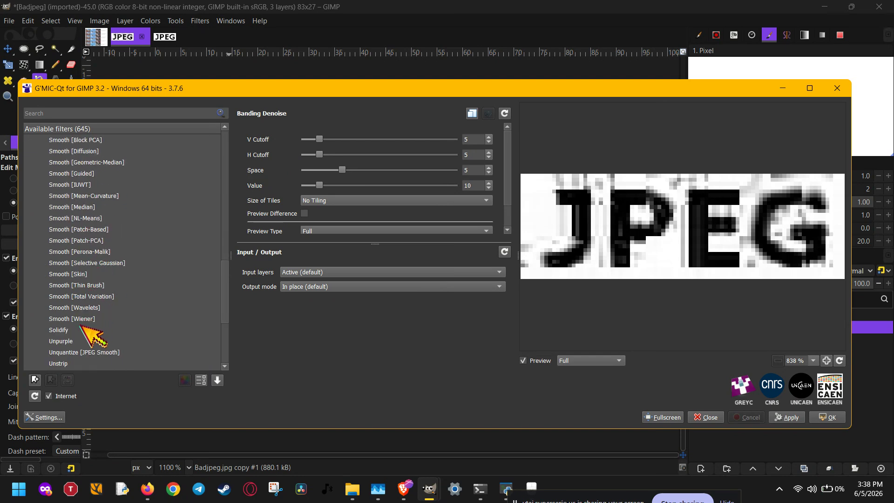
scroll(90, 344, down, 2)
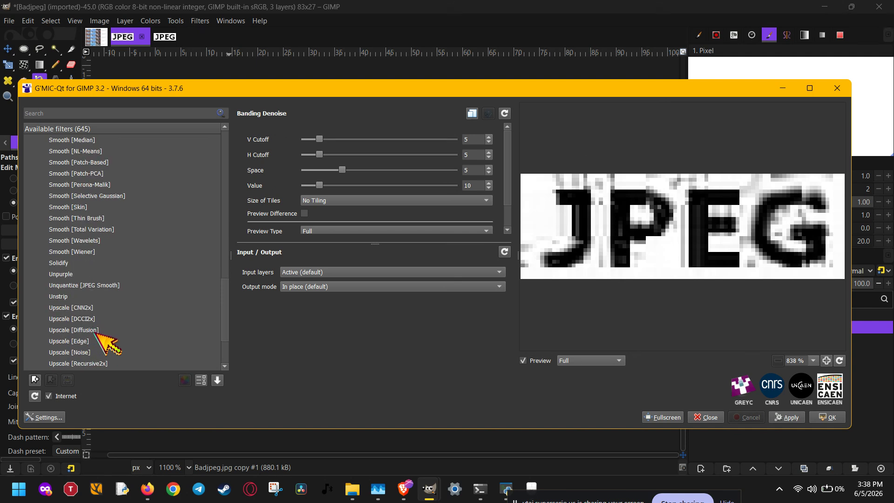
scroll(104, 334, down, 1)
scroll(108, 329, up, 1)
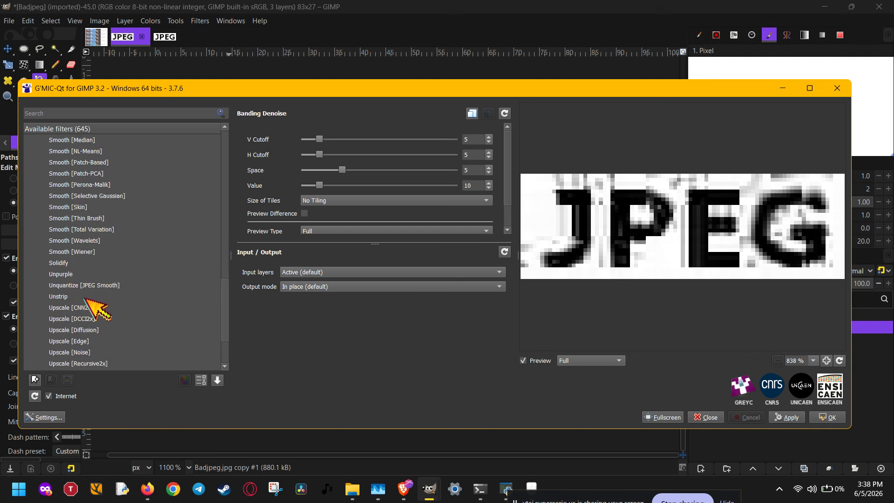
scroll(89, 275, up, 5)
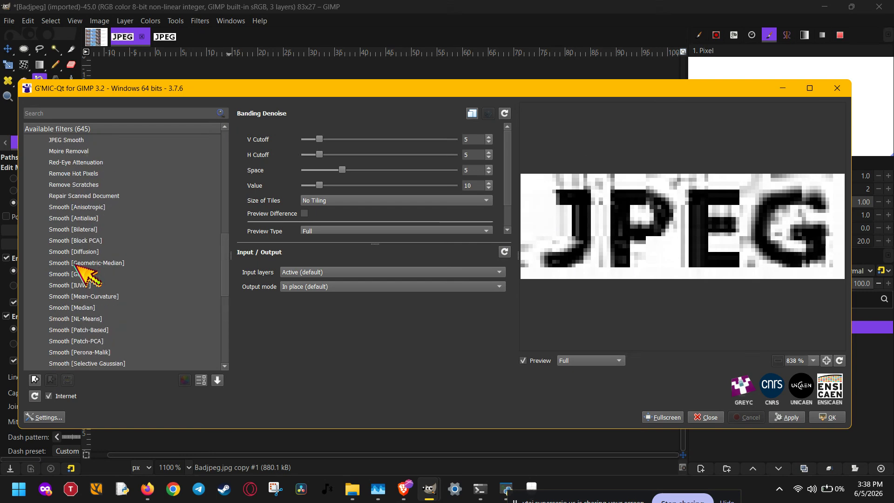
click(85, 208)
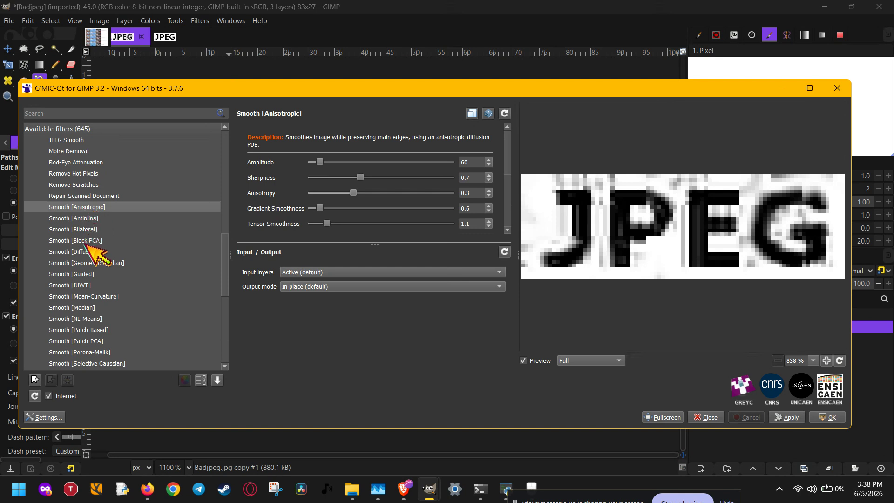
click(83, 251)
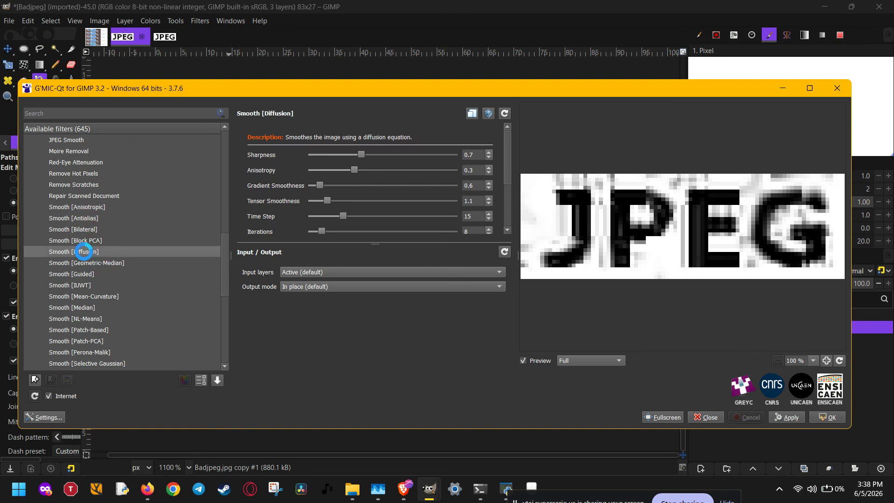
click(80, 140)
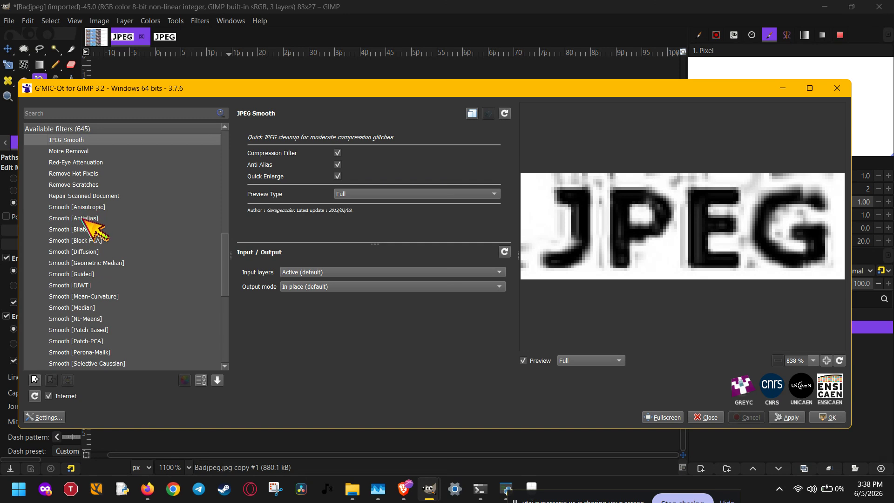
click(89, 252)
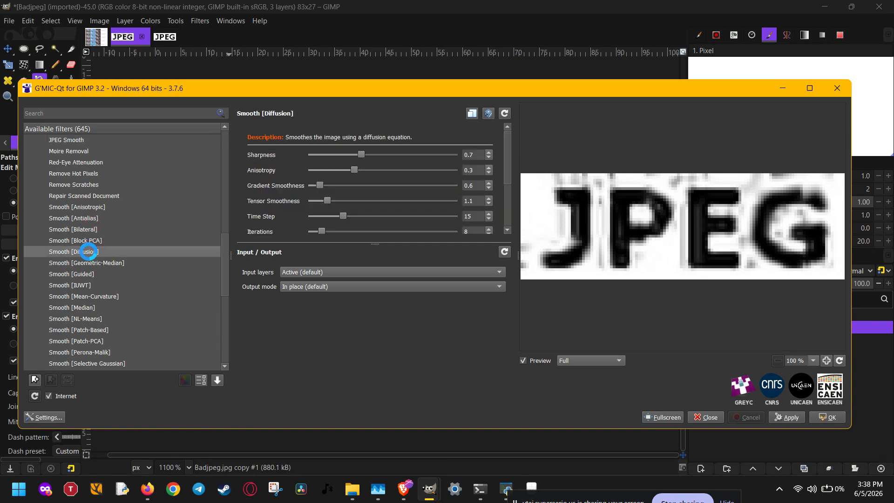
Compare the previews of Smooth [Block PCA], [Geometric-Median], [Bilateral], [Antialias] and [Anisotropic]
click(93, 240)
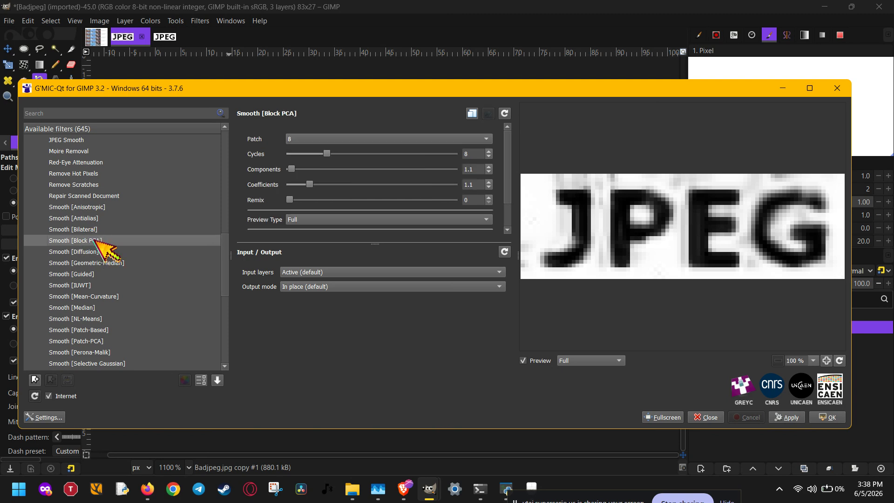
click(95, 263)
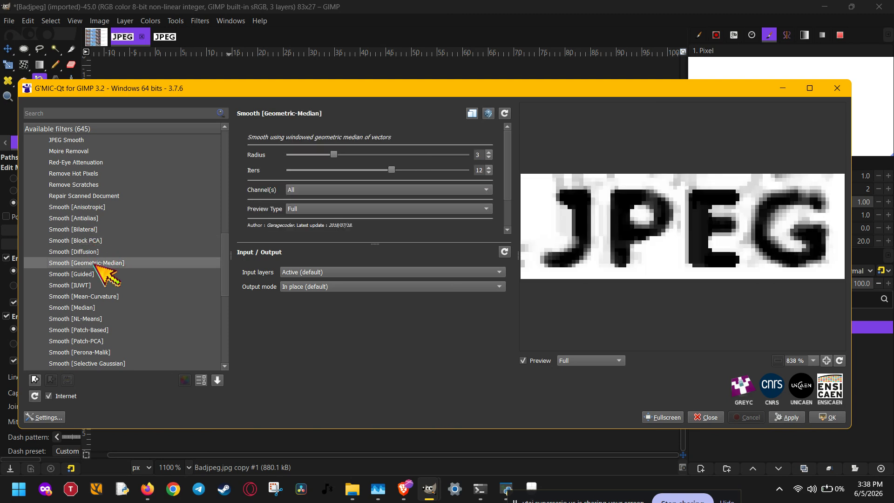
click(95, 230)
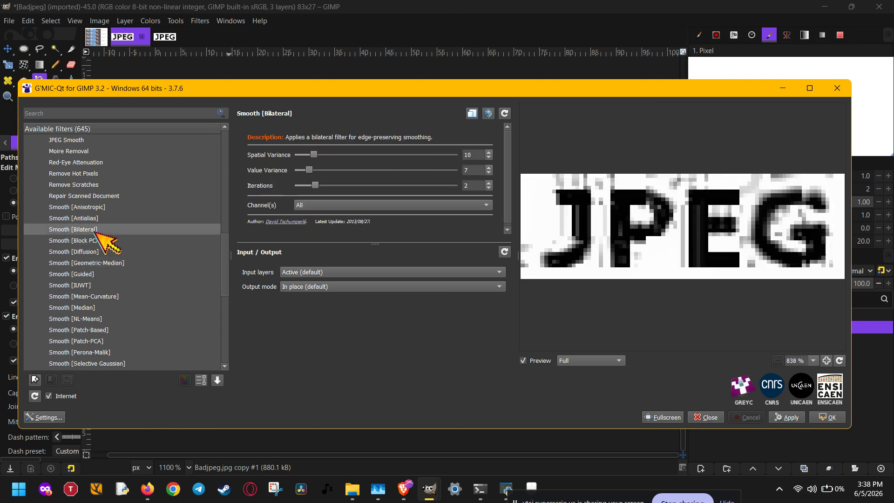
click(96, 219)
click(96, 209)
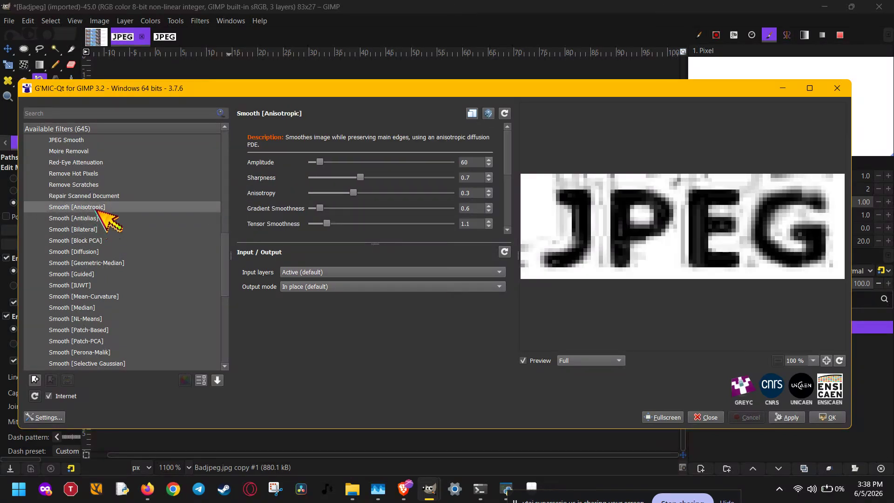
Preview the Smooth [Guided], [IUWT], [Mean-Curvature] and [Median] filters on the text image
click(97, 274)
click(96, 285)
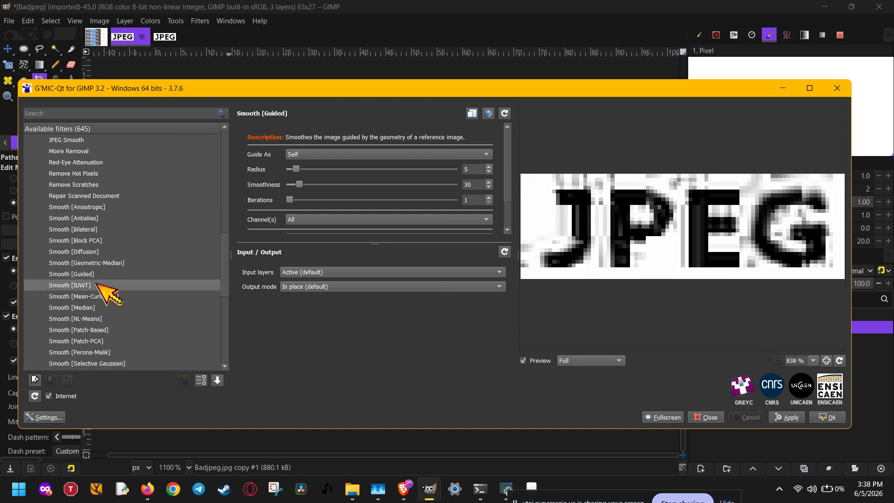
click(91, 297)
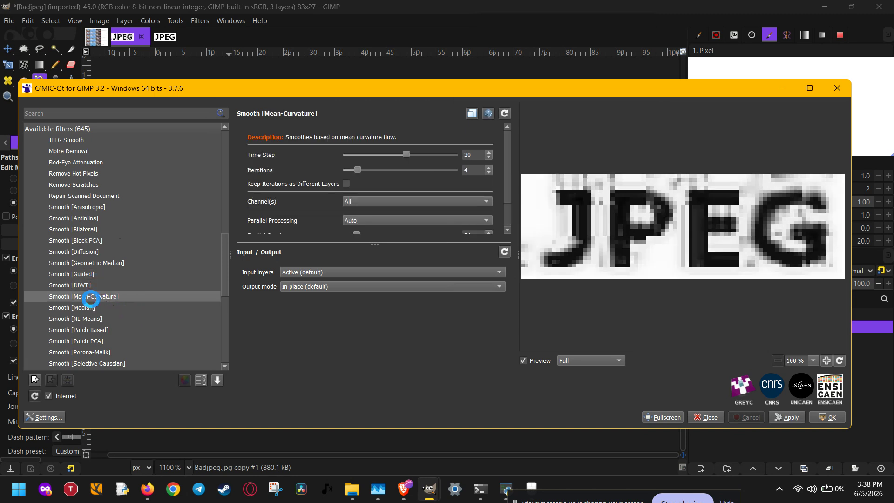
click(89, 307)
Preview the Smooth [NL-Means], [Patch-Based], [Patch-PCA], [Perona-Malik] and [Selective Gaussian] filters
scroll(92, 305, down, 2)
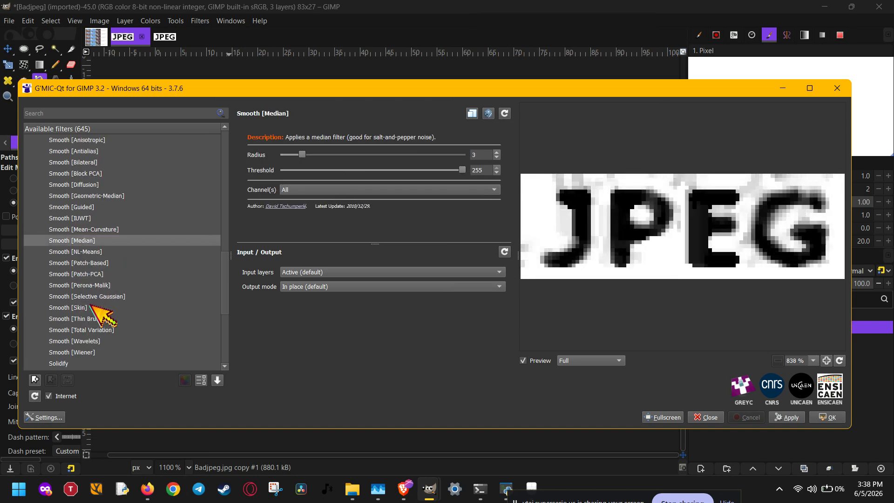
click(82, 252)
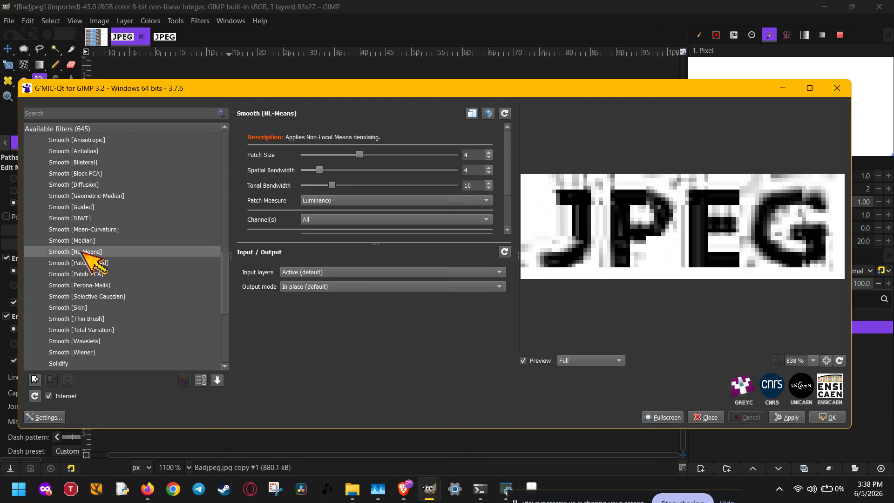
scroll(88, 254, down, 2)
click(84, 198)
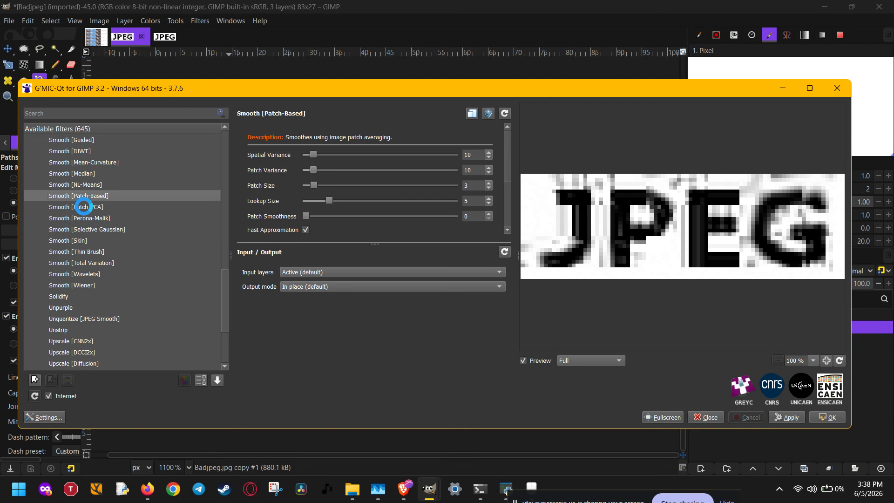
click(85, 207)
click(84, 218)
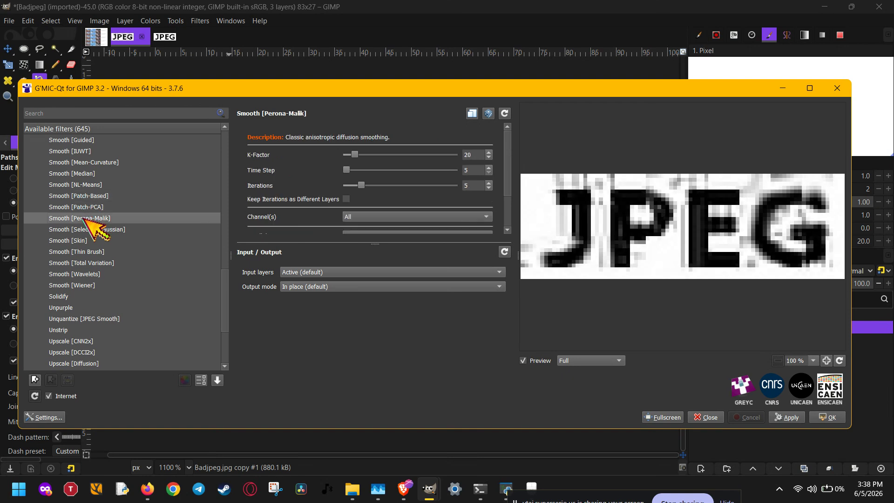
click(87, 231)
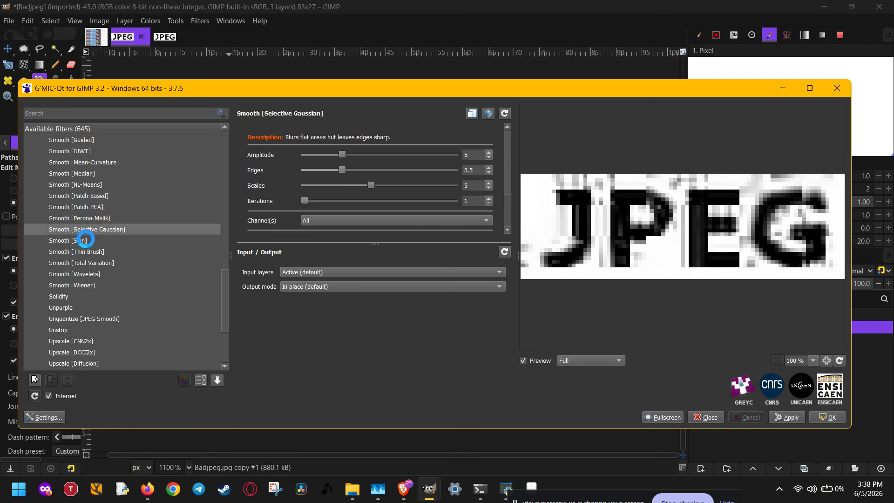
Preview the Smooth [Skin], [Thin Brush], [Wiener], [Wavelets] and [Total Variation] filters
click(85, 239)
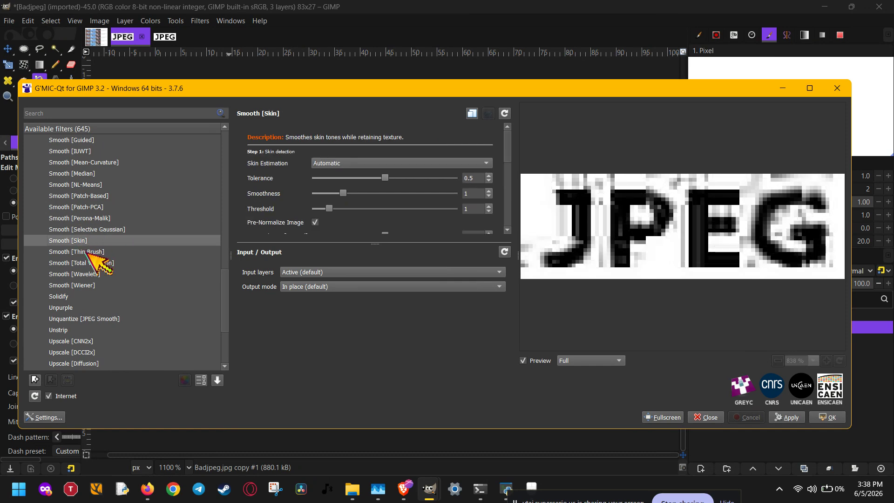
click(89, 252)
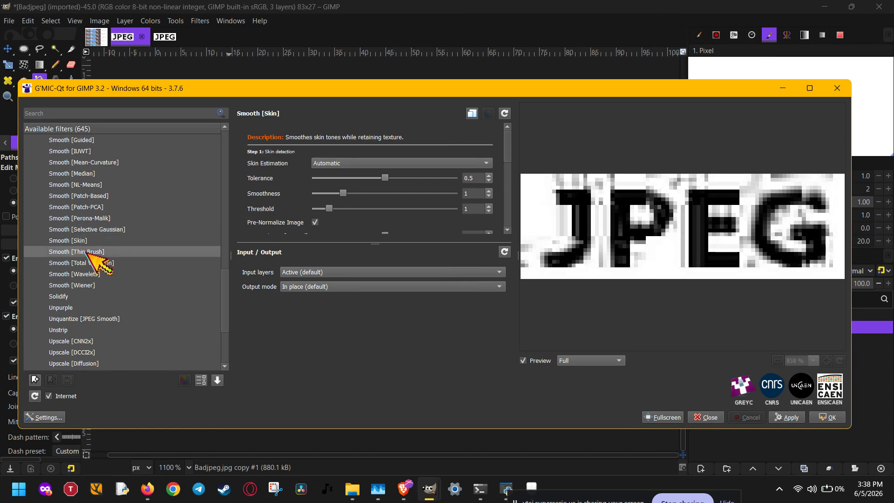
click(95, 285)
click(96, 274)
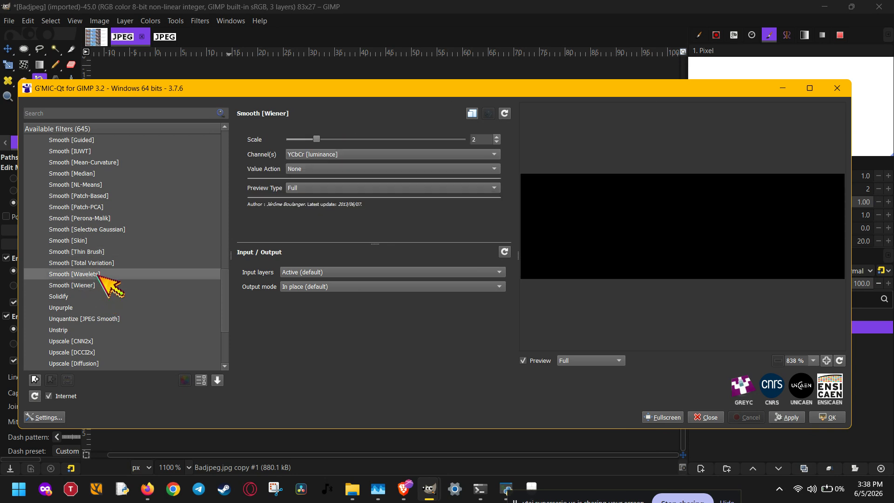
click(93, 263)
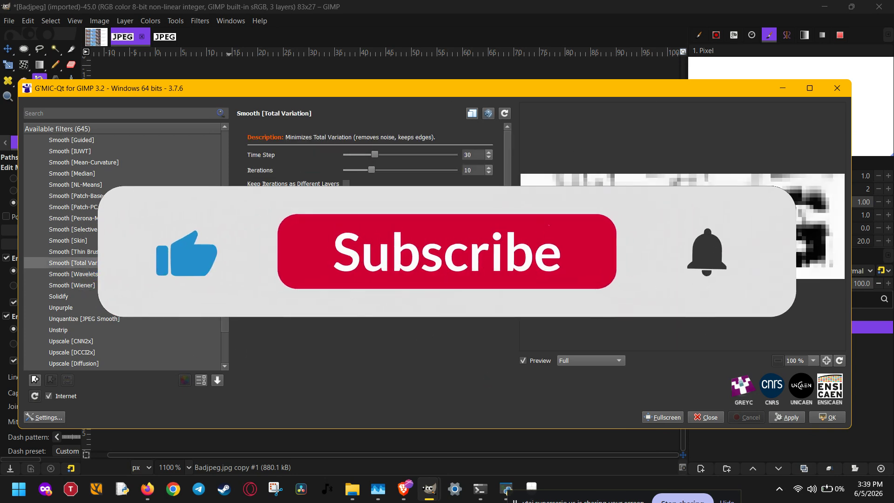